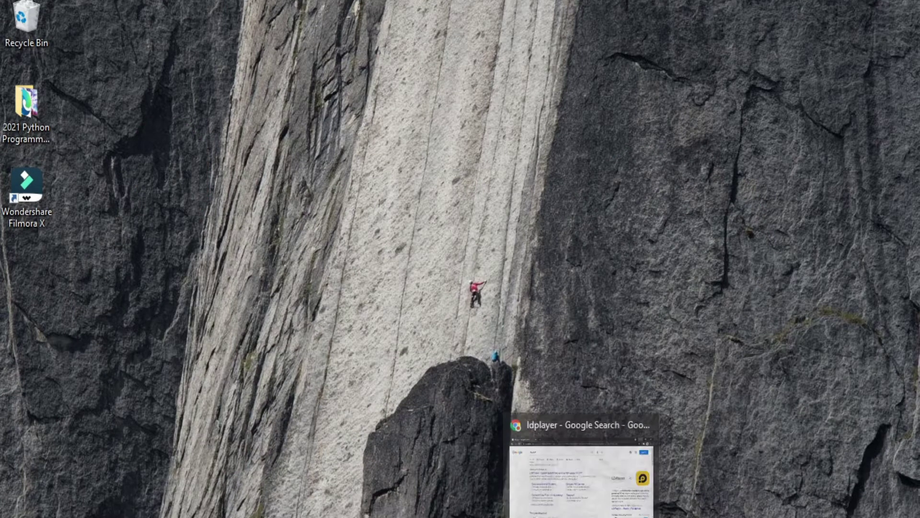
Step: Open the LDPlayer website from the Google results for ldplayer and download the emulator installer
left_click(582, 460)
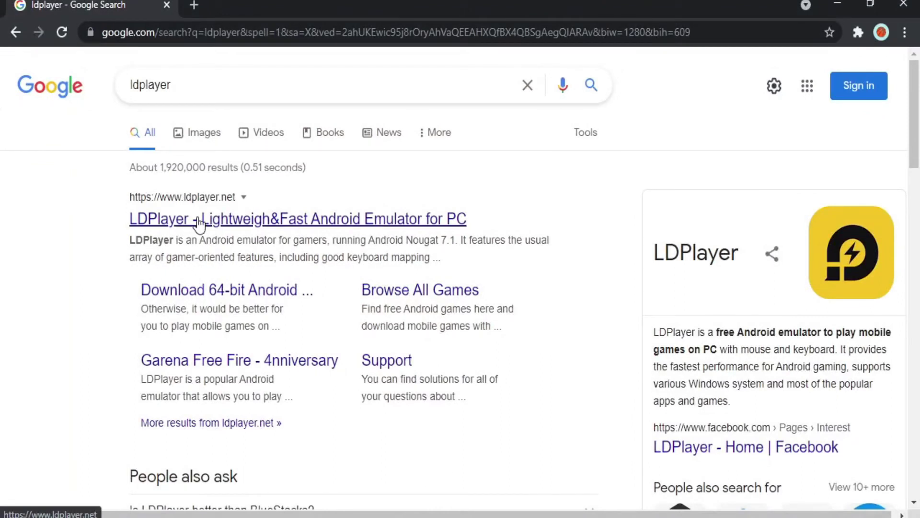
left_click(192, 93)
left_click_drag(192, 94, 110, 144)
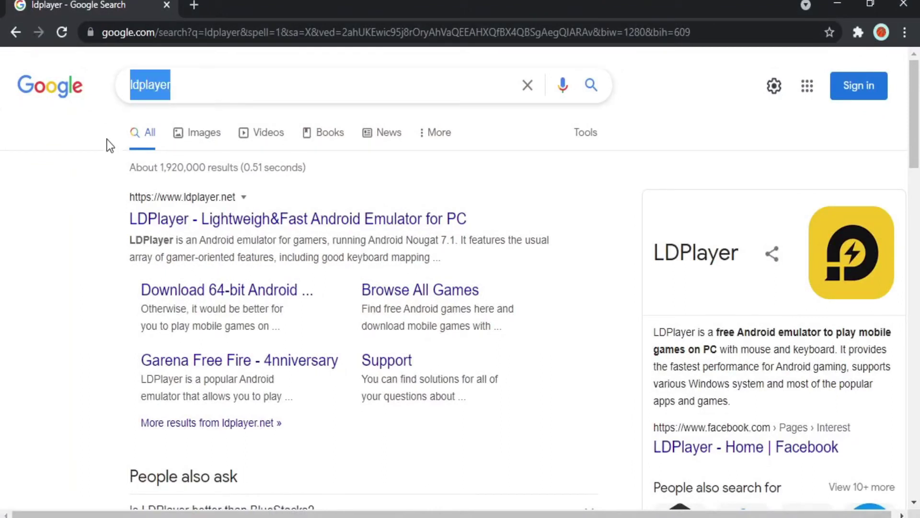
left_click(110, 225)
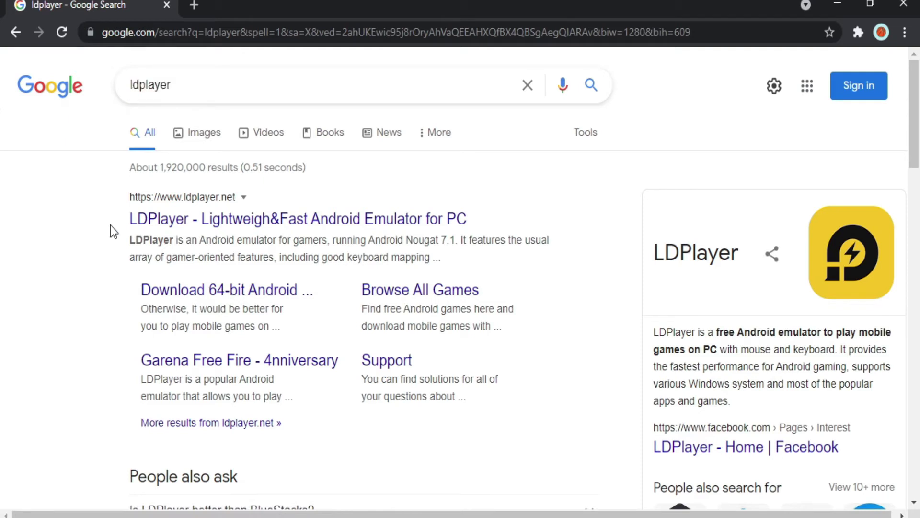
left_click(181, 228)
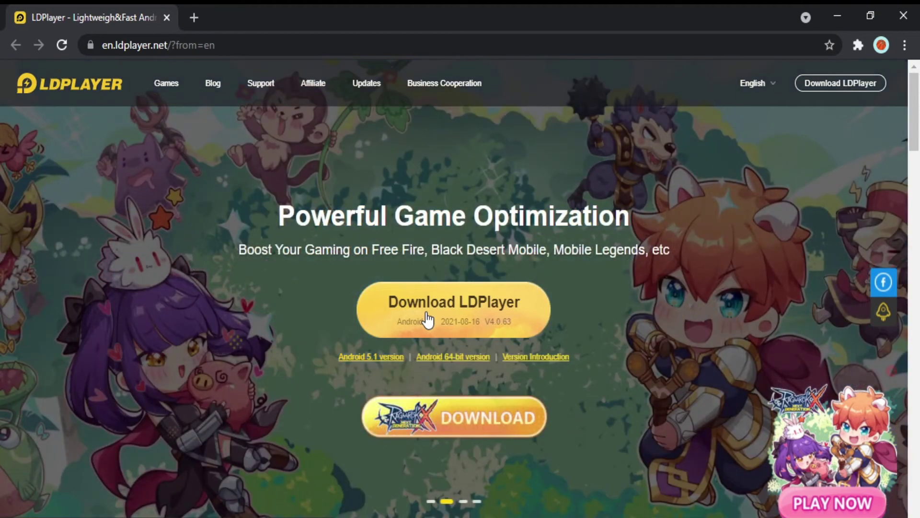
left_click(428, 319)
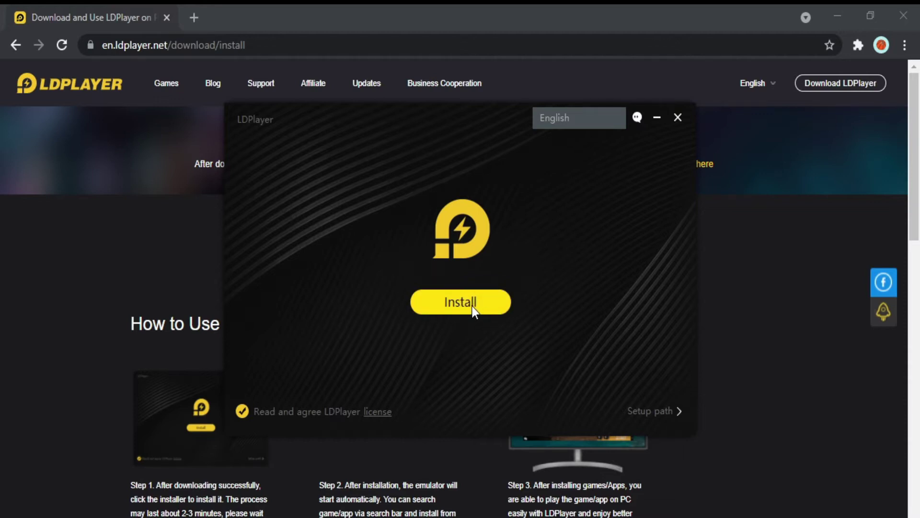
Step: Install LDPlayer to the path C:\LDPlayer\LDPlayer4.0\ and start the emulator
left_click(636, 410)
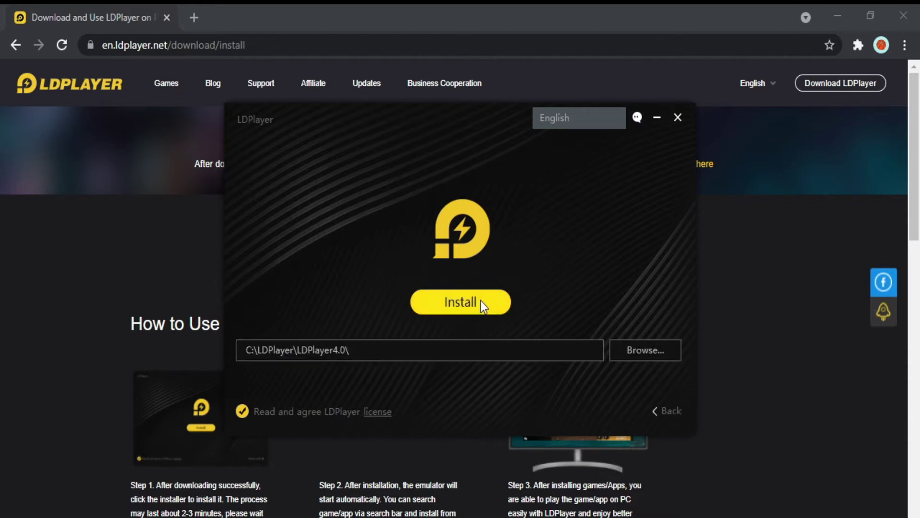
left_click(360, 350)
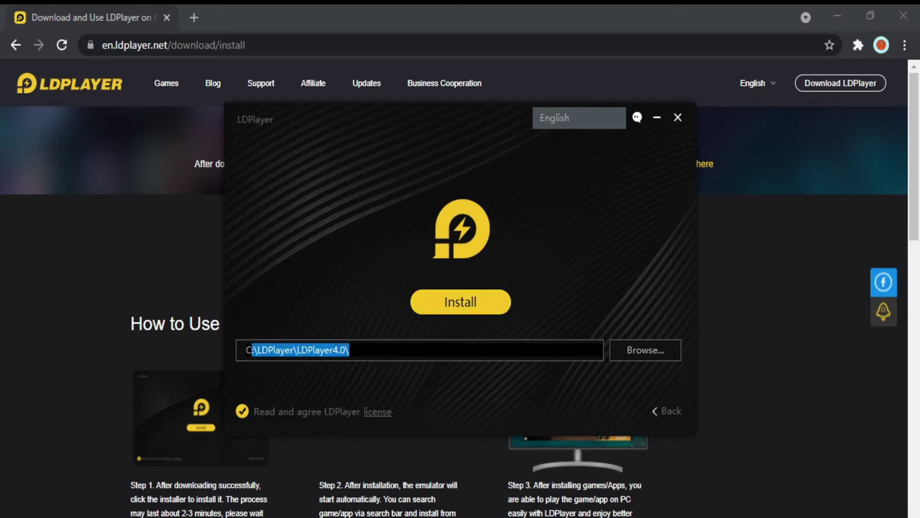
left_click(495, 303)
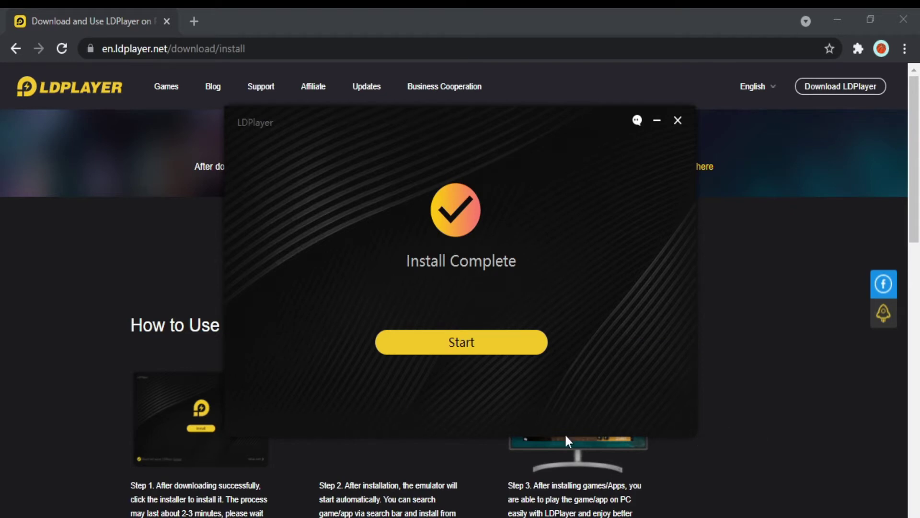
left_click(493, 341)
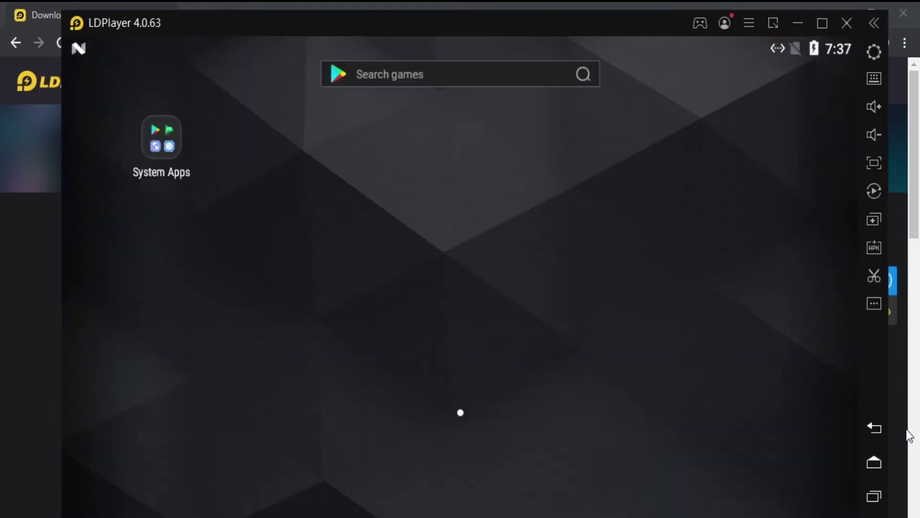
Step: Open the emulator's settings, review the advanced resolution, CPU and RAM options, and save them
left_click(905, 423)
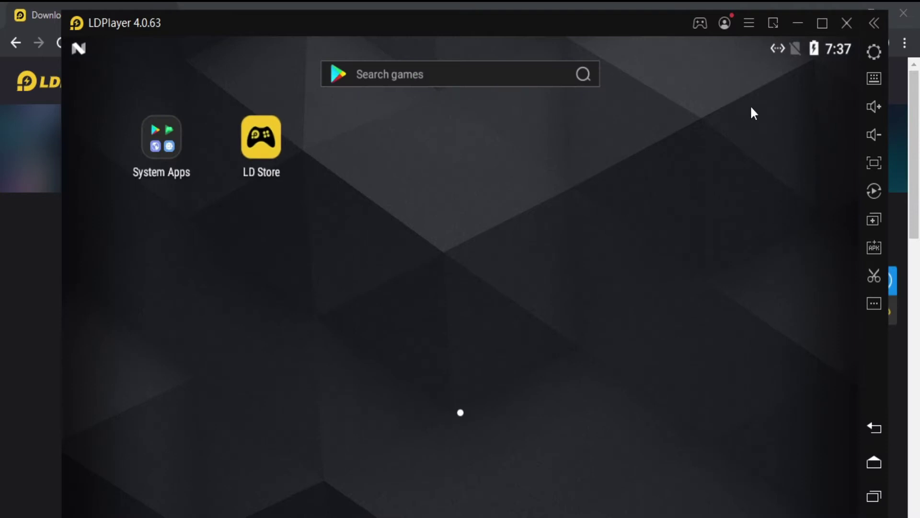
left_click(750, 28)
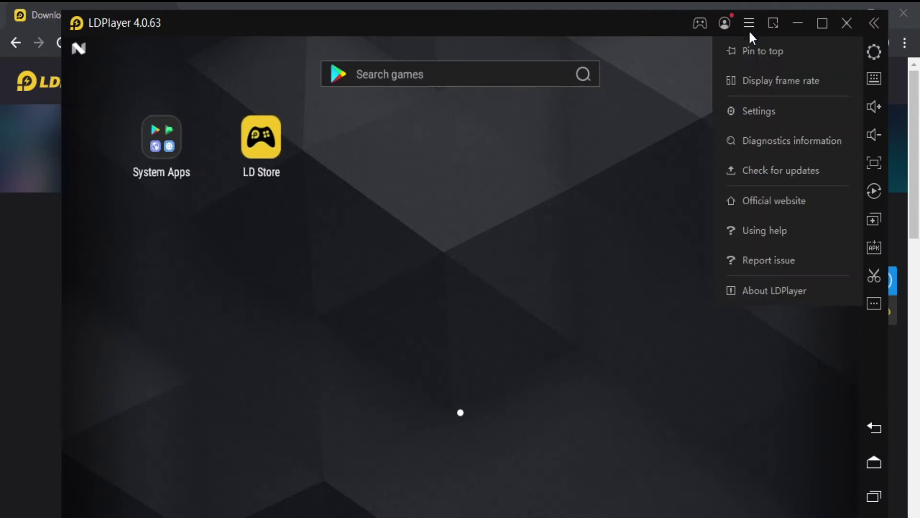
left_click(757, 115)
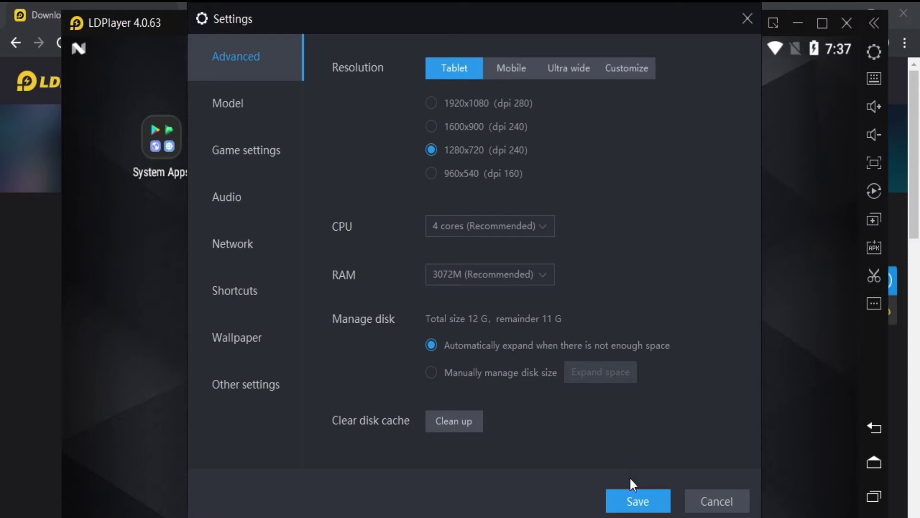
left_click(636, 504)
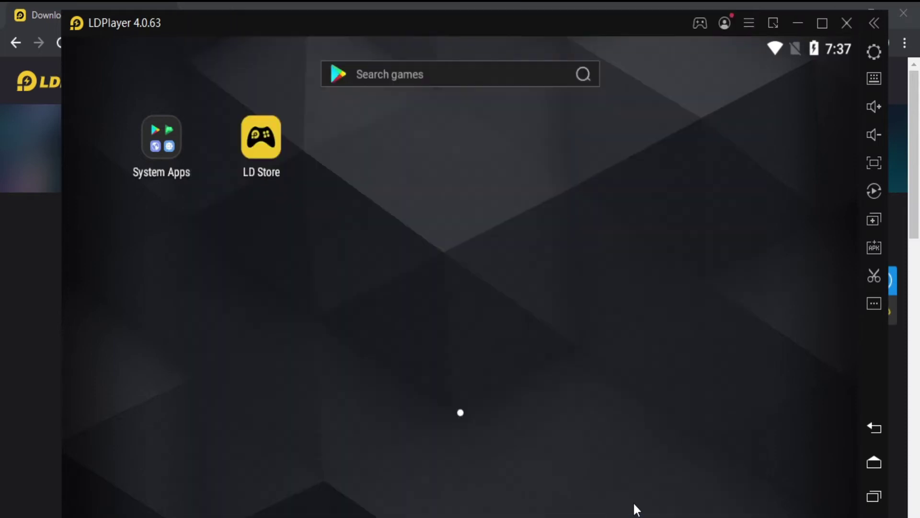
Step: Open the Google Play Store from System Apps, sign in with the Google account and accept the Google Services terms
left_click(166, 139)
left_click(159, 173)
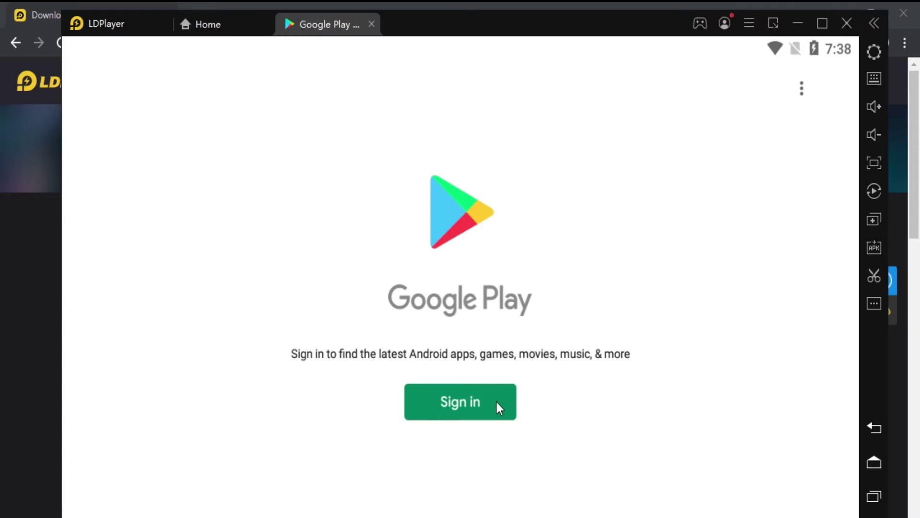
left_click(498, 408)
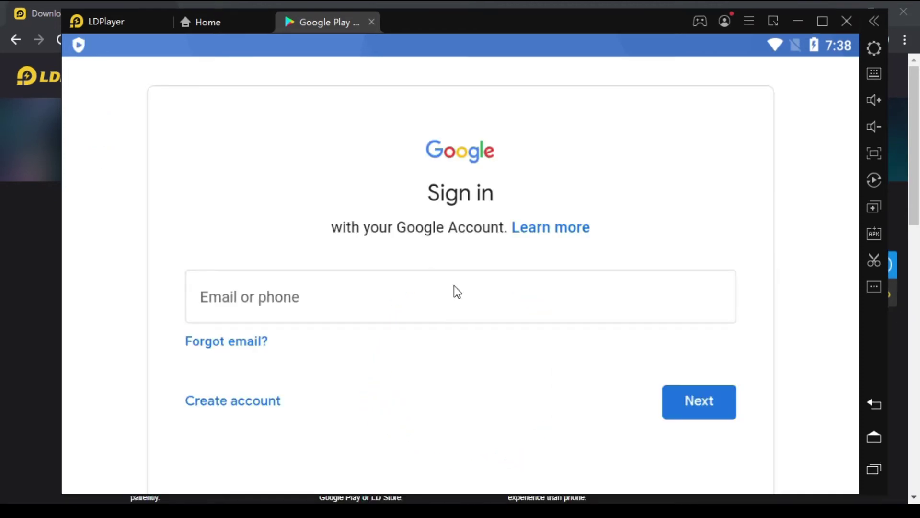
left_click(419, 309)
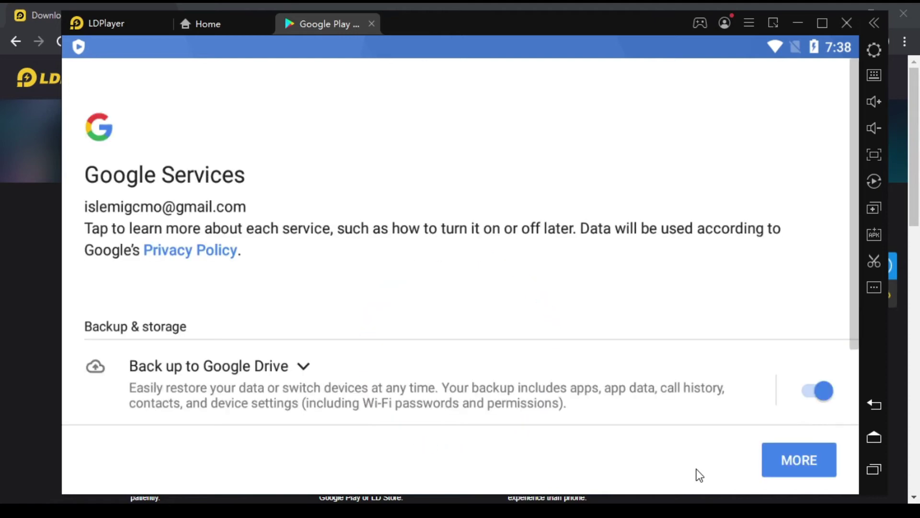
left_click(777, 464)
left_click(787, 461)
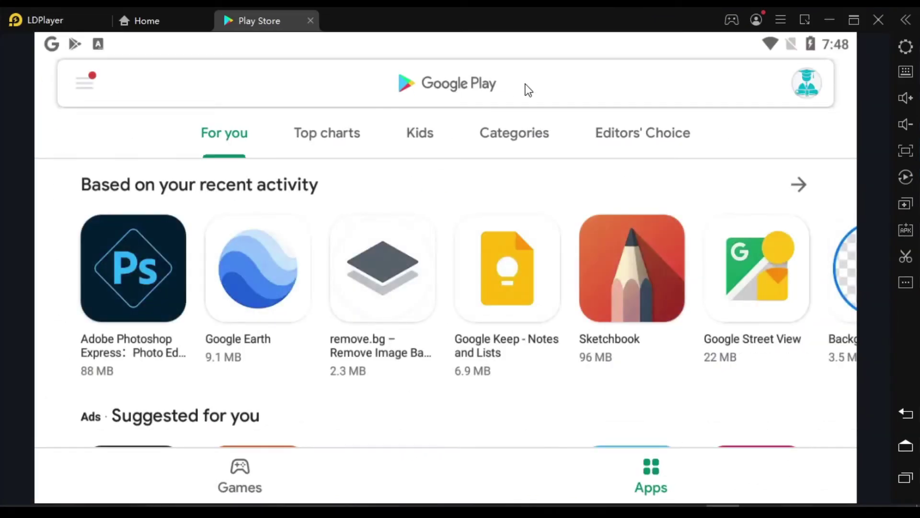
Step: Search the Play Store for google translate and install the Google Translate app
left_click(526, 84)
type("goog")
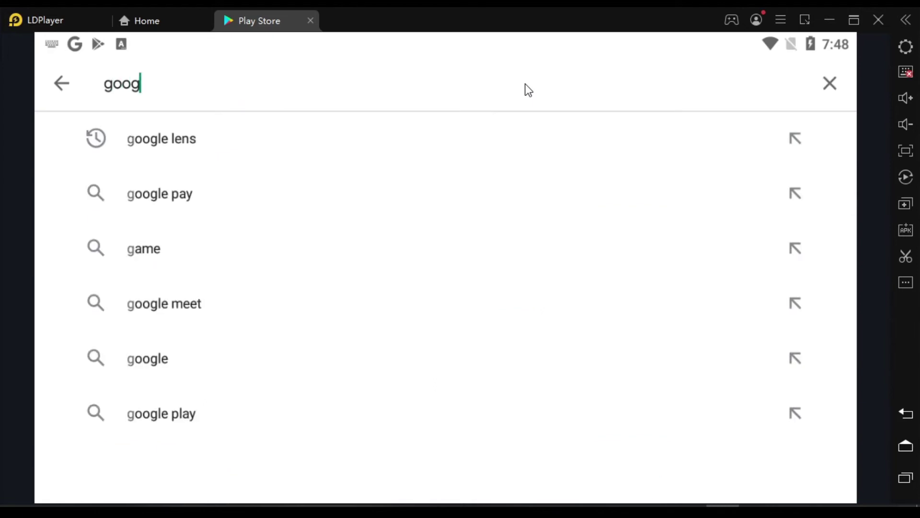
type("le trans")
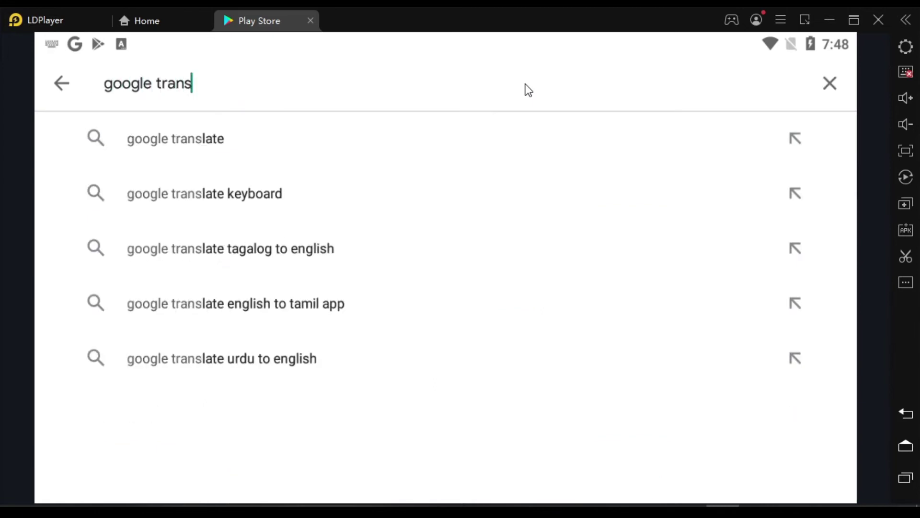
left_click(280, 142)
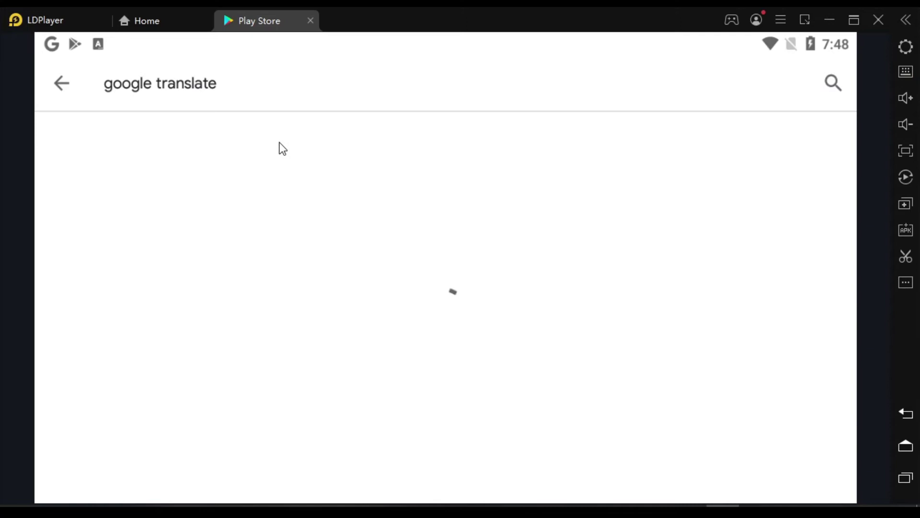
left_click(779, 157)
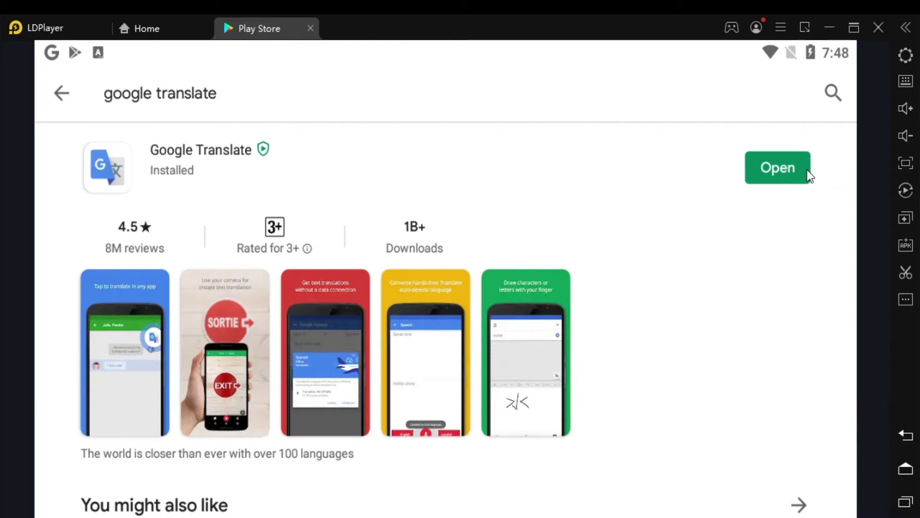
Step: Open Google Translate and finish its setup with English and Spanish and offline translation turned off
left_click(794, 171)
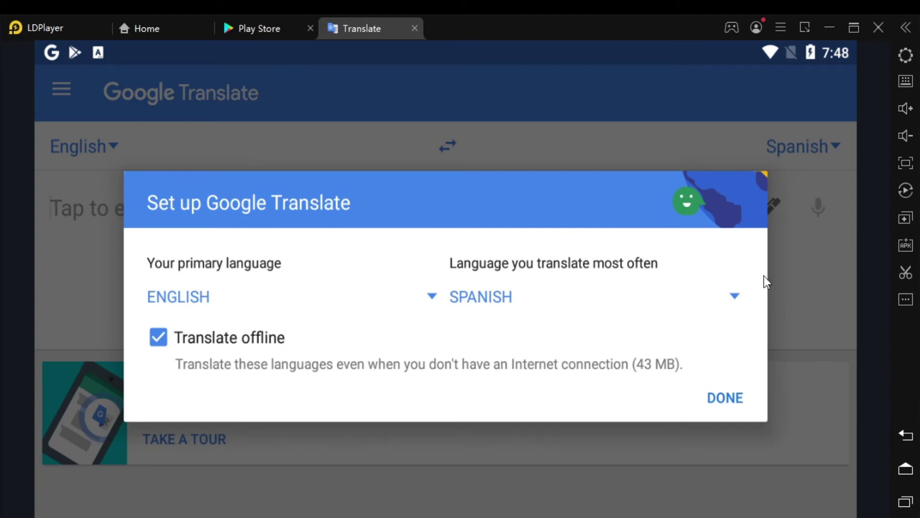
left_click(176, 344)
left_click(725, 408)
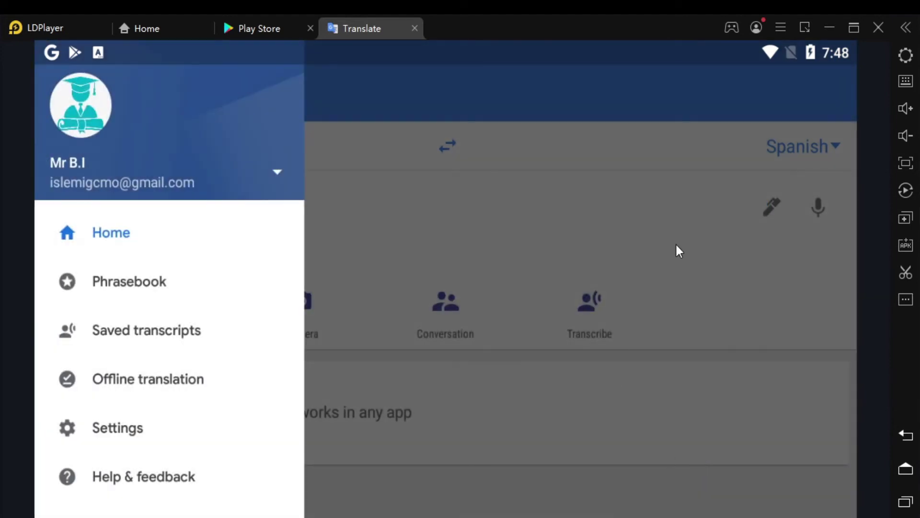
left_click(678, 251)
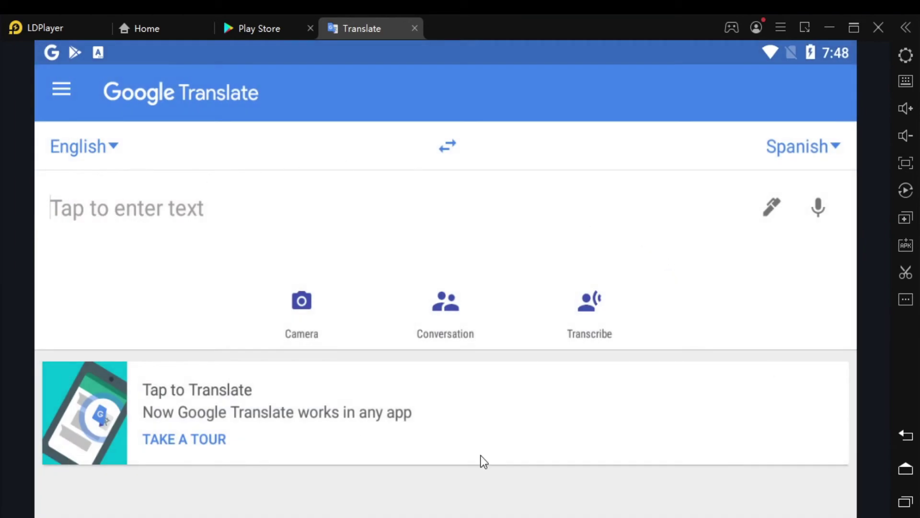
Step: Set the source language to Detect language and the target language to English
left_click(123, 151)
left_click(417, 166)
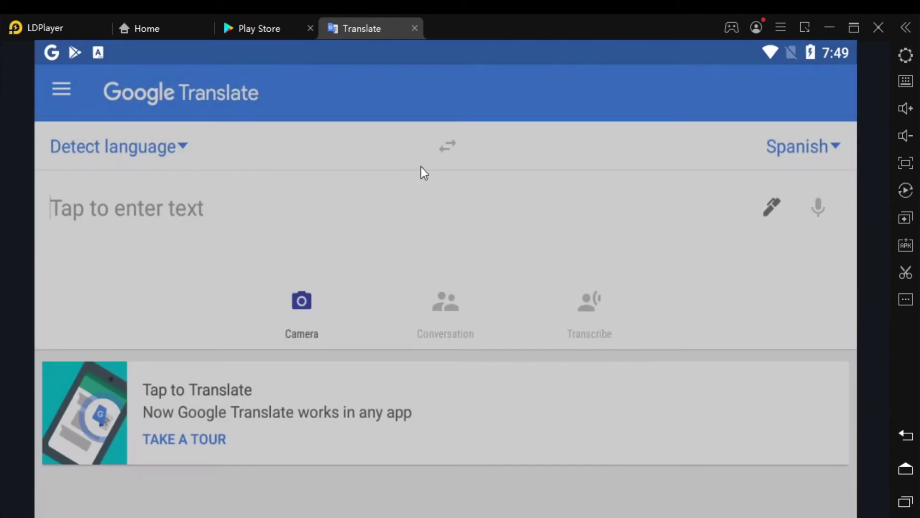
left_click(793, 149)
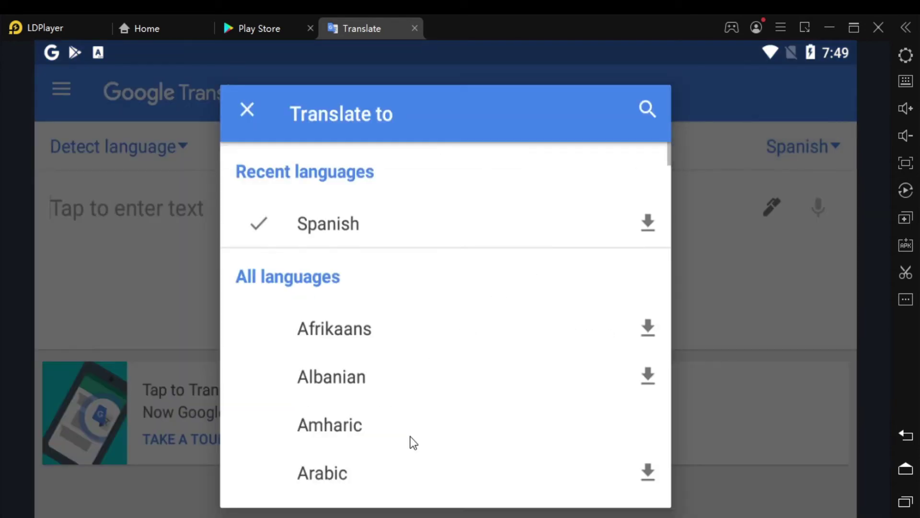
scroll(444, 263, "down", 10)
scroll(447, 353, "down", 2)
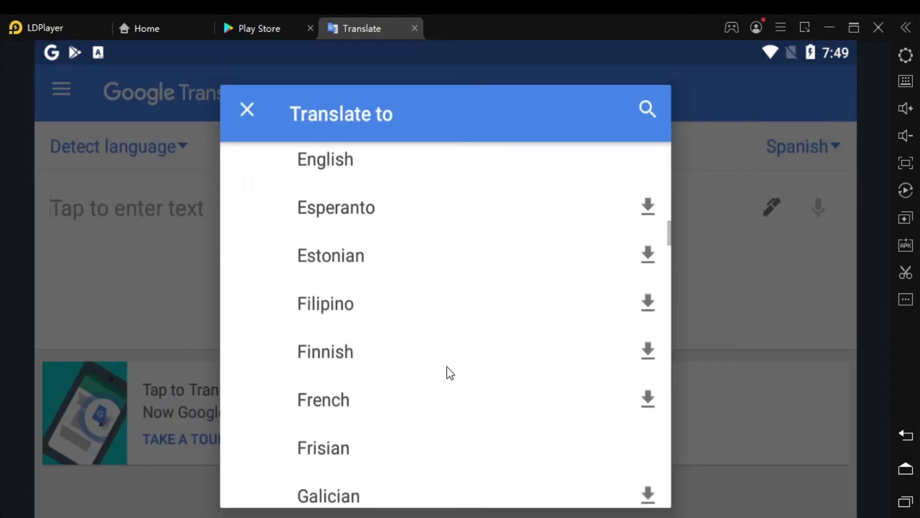
left_click(375, 166)
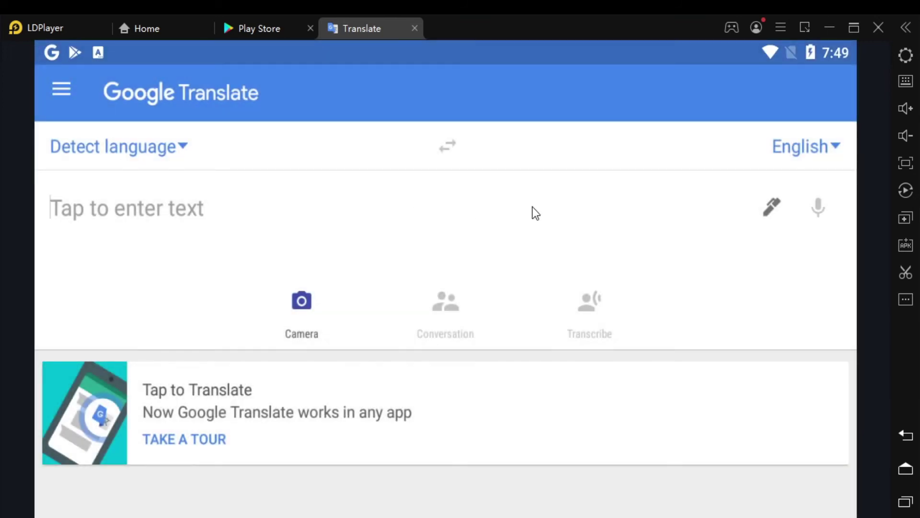
Step: Start camera translation, accept its introduction and choose screen capture as the camera source
left_click(304, 305)
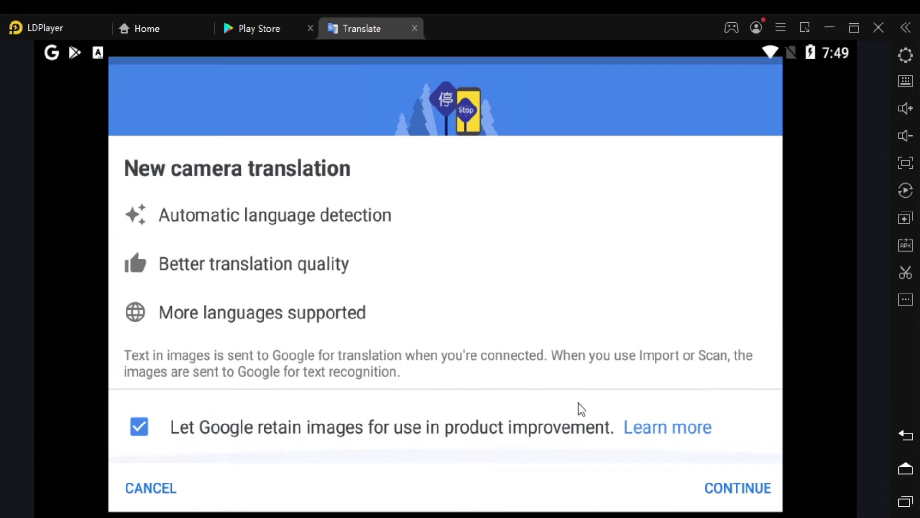
left_click(723, 497)
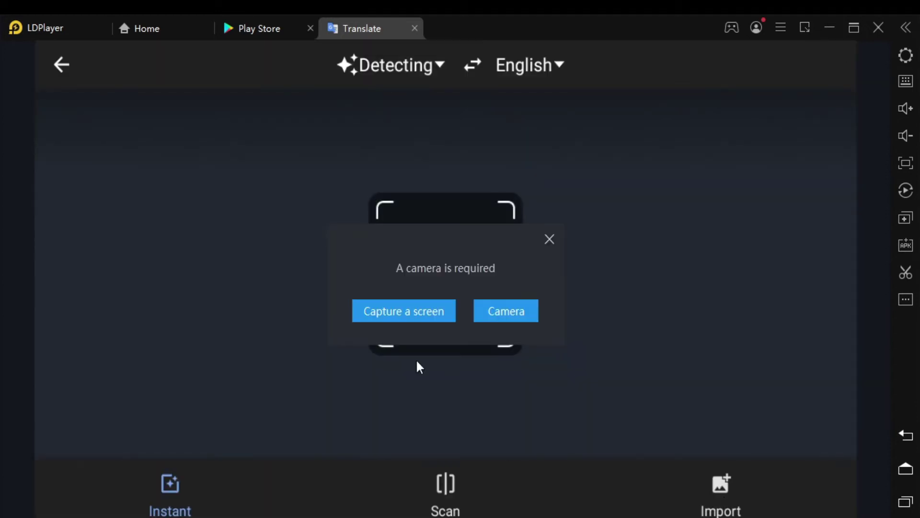
left_click(415, 320)
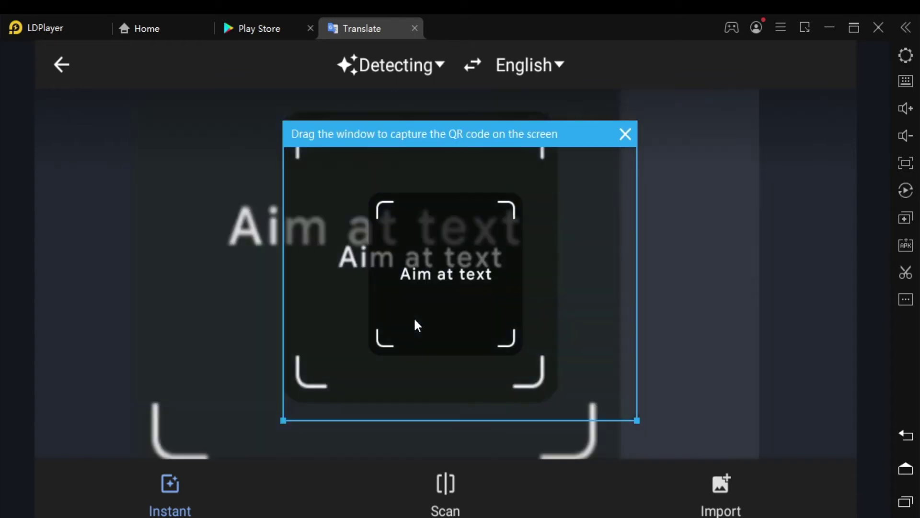
Step: Shrink the emulator window to uncover the desktop and move the screen-capture frame below it
left_click_drag(466, 134, 352, 85)
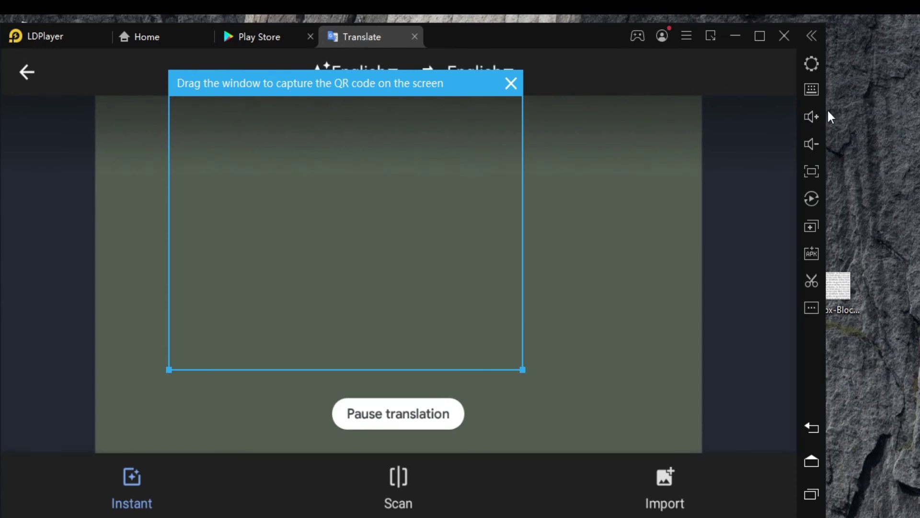
left_click_drag(826, 115, 419, 44)
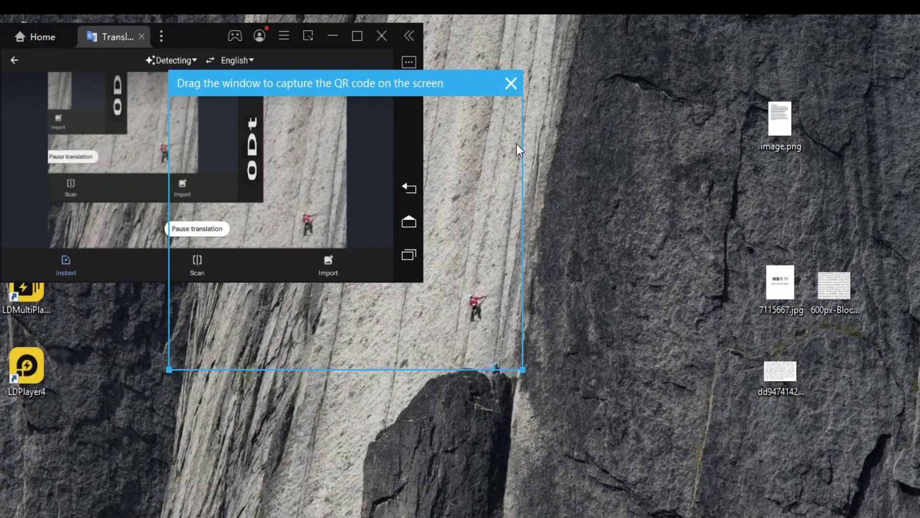
left_click_drag(373, 88, 488, 276)
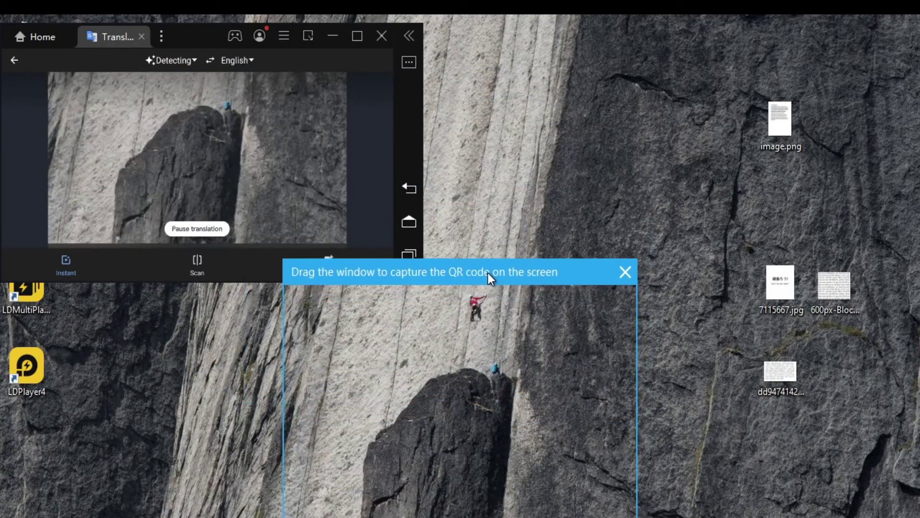
Step: Open image.png from the desktop and move the screen-capture frame over its Spanish text
double_click(781, 122)
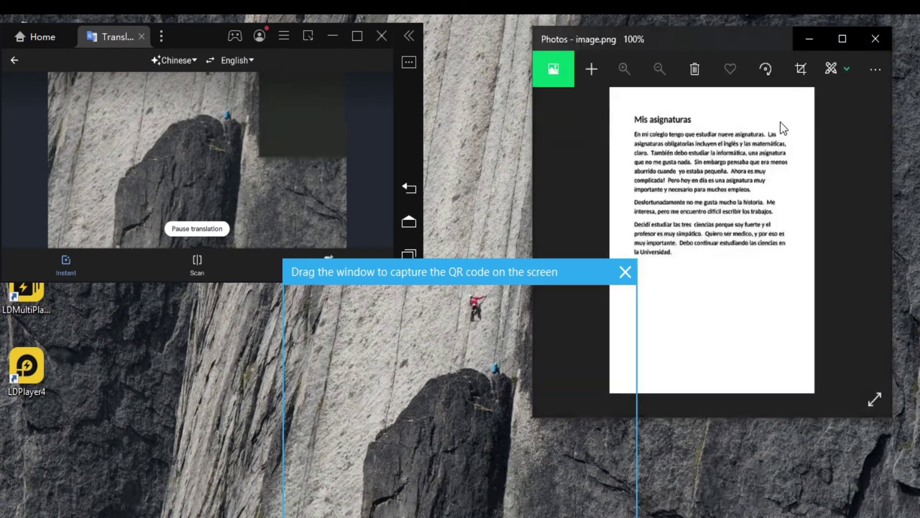
left_click_drag(454, 260, 711, 63)
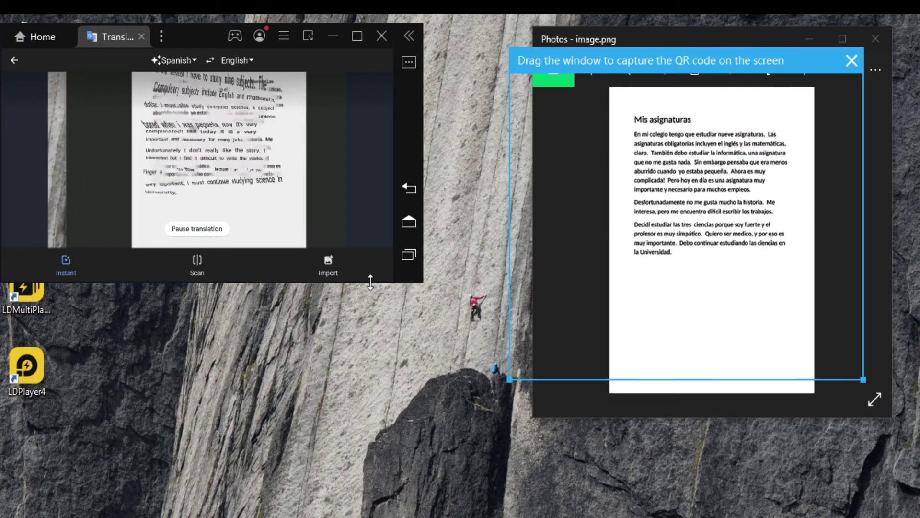
Step: Enlarge the emulator window until it reaches the opened picture and move it slightly down the desktop
left_click_drag(372, 282, 387, 347)
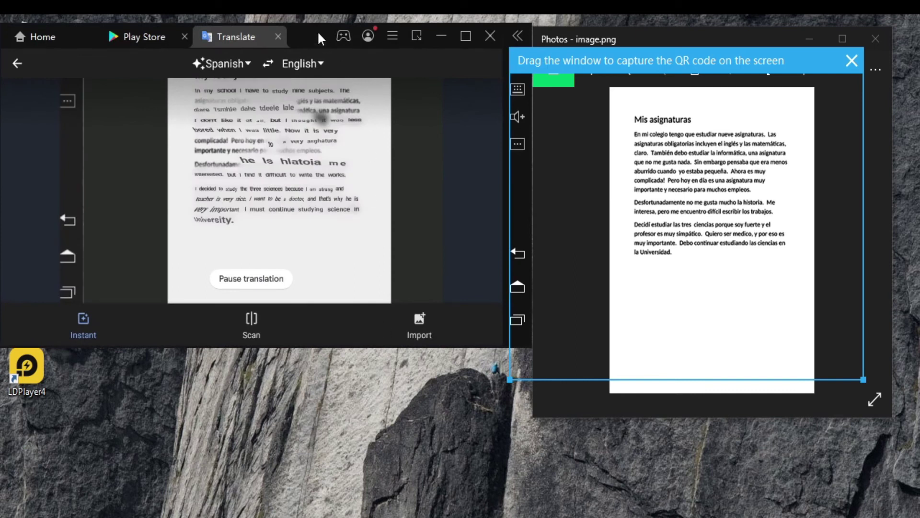
left_click_drag(318, 33, 301, 77)
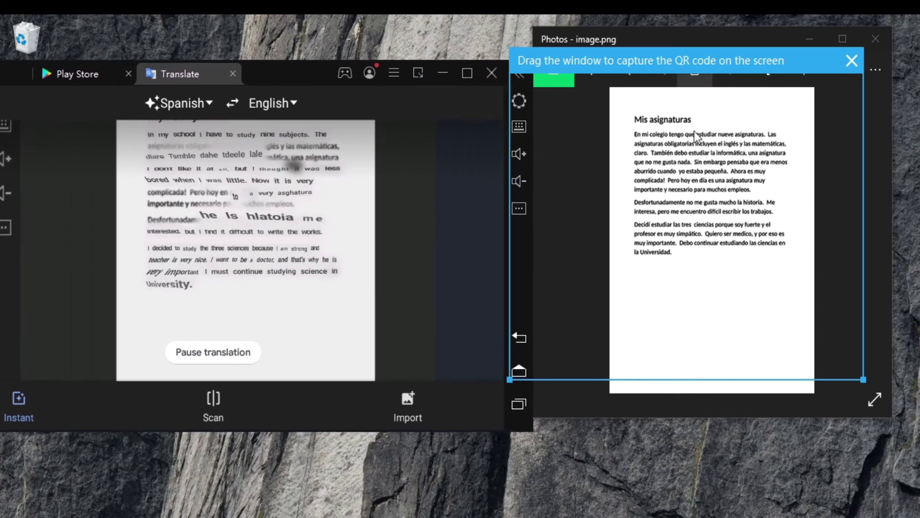
Step: Narrow the capture frame to the page width around the Spanish text, adjust its height below the last line, and close image.png
left_click_drag(506, 381, 583, 287)
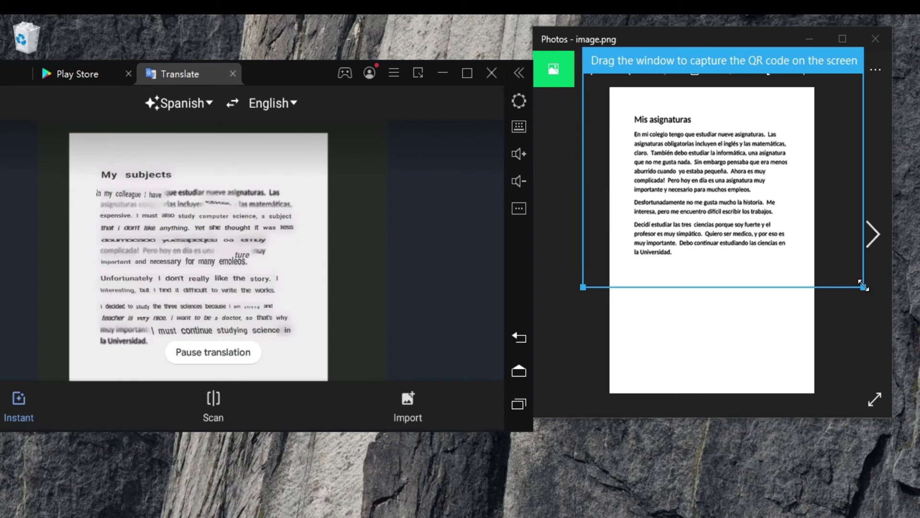
left_click_drag(863, 287, 819, 280)
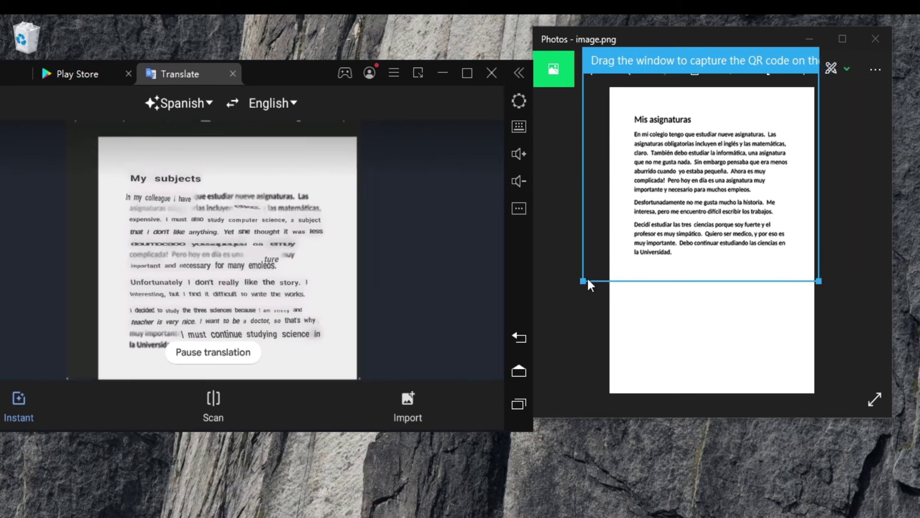
left_click_drag(588, 279, 606, 272)
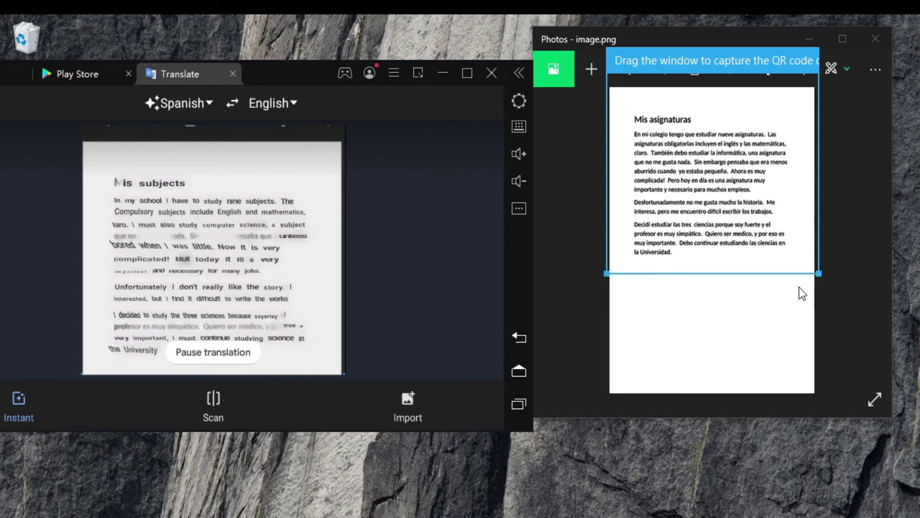
left_click_drag(818, 276, 818, 285)
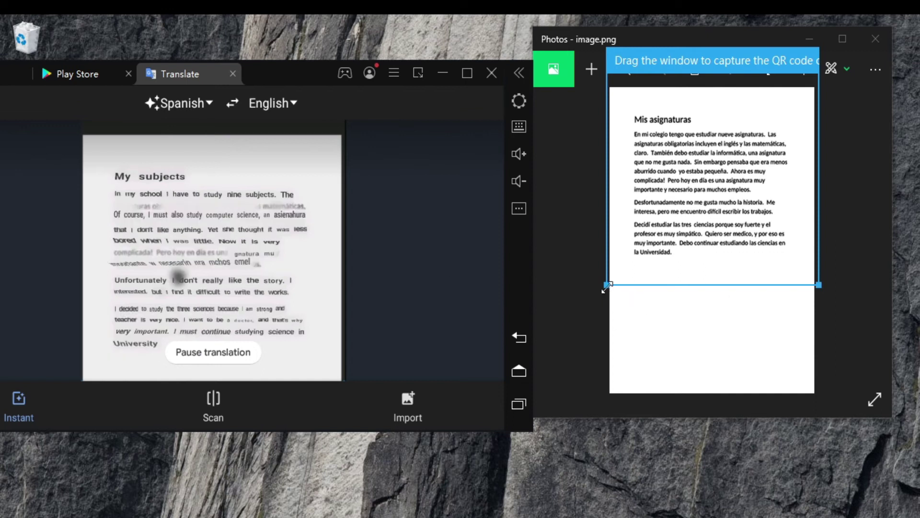
mouse_move(607, 286)
left_mouse_down()
mouse_move(599, 302)
mouse_move(611, 300)
left_mouse_up()
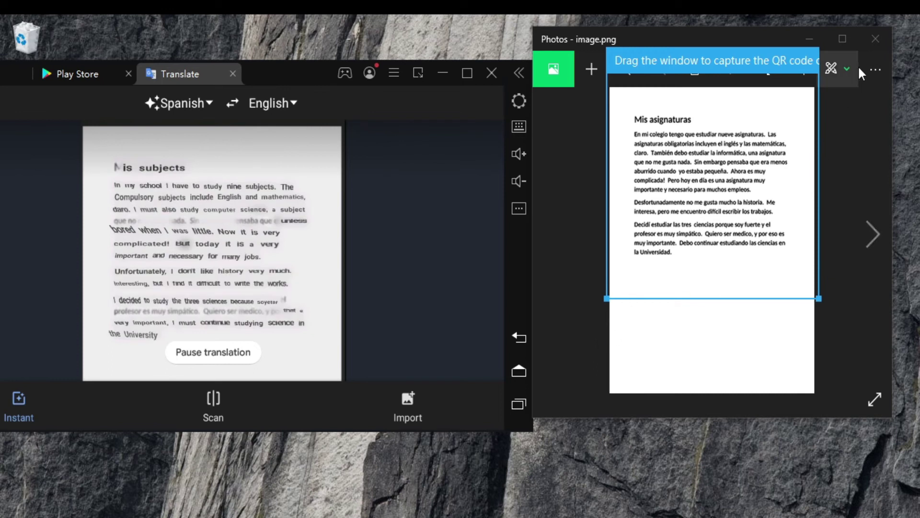
left_click(872, 42)
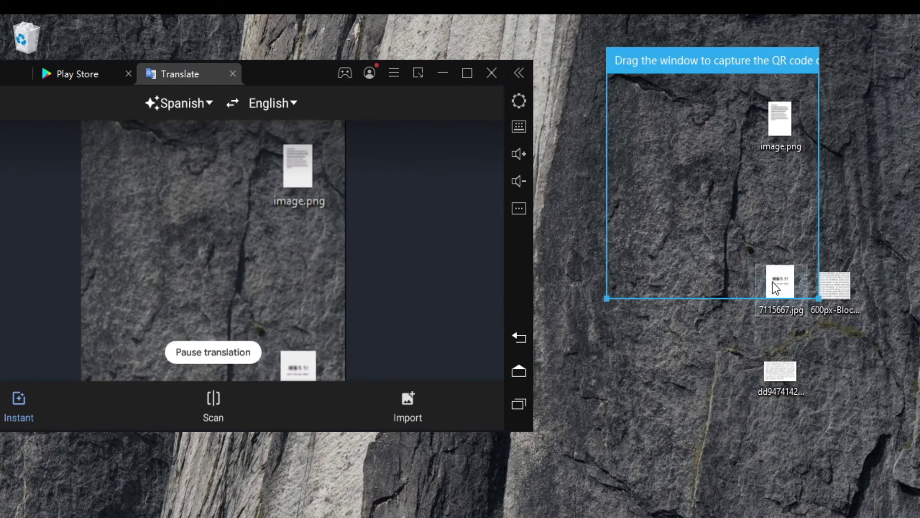
Step: Translate the Japanese text in 7115667.jpg by moving the capture frame down over it, and close the picture
double_click(773, 283)
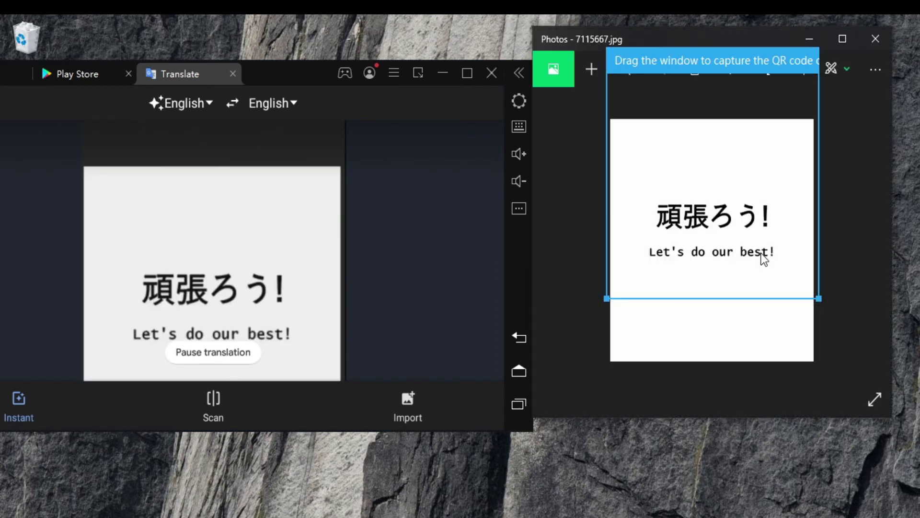
left_click_drag(700, 62, 700, 99)
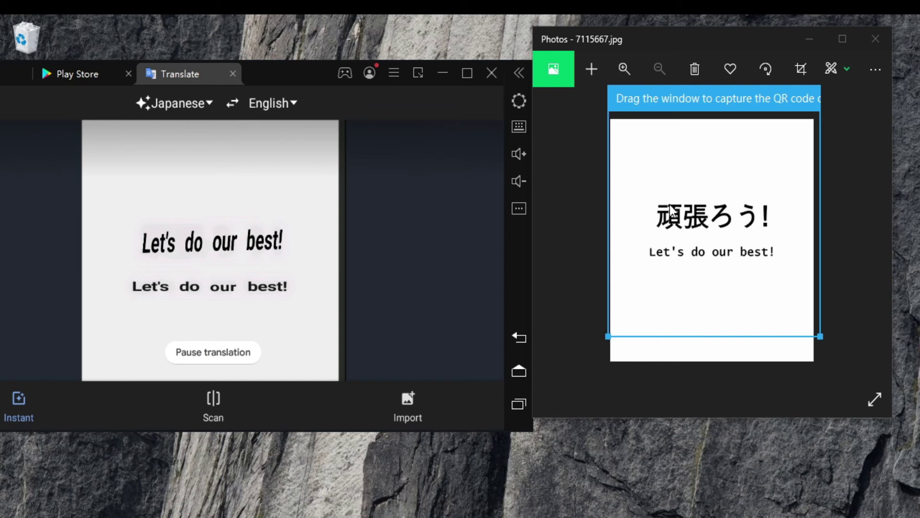
left_click(875, 42)
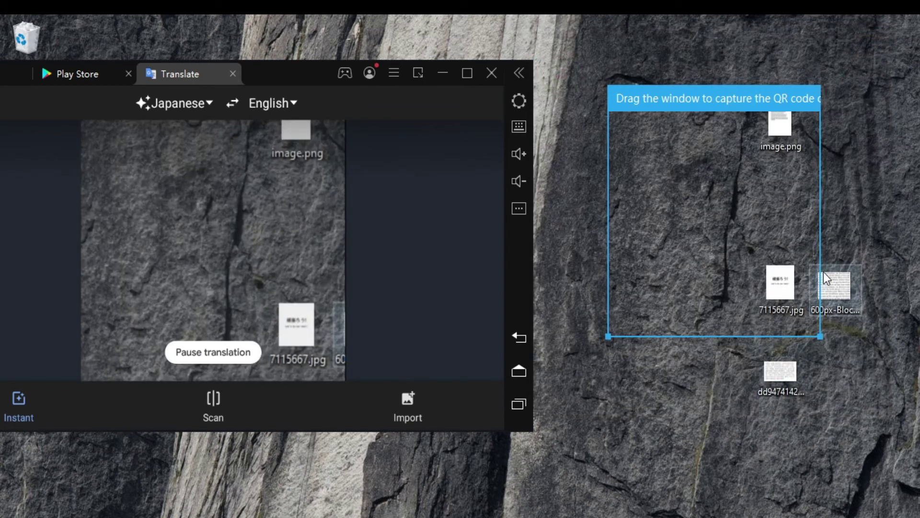